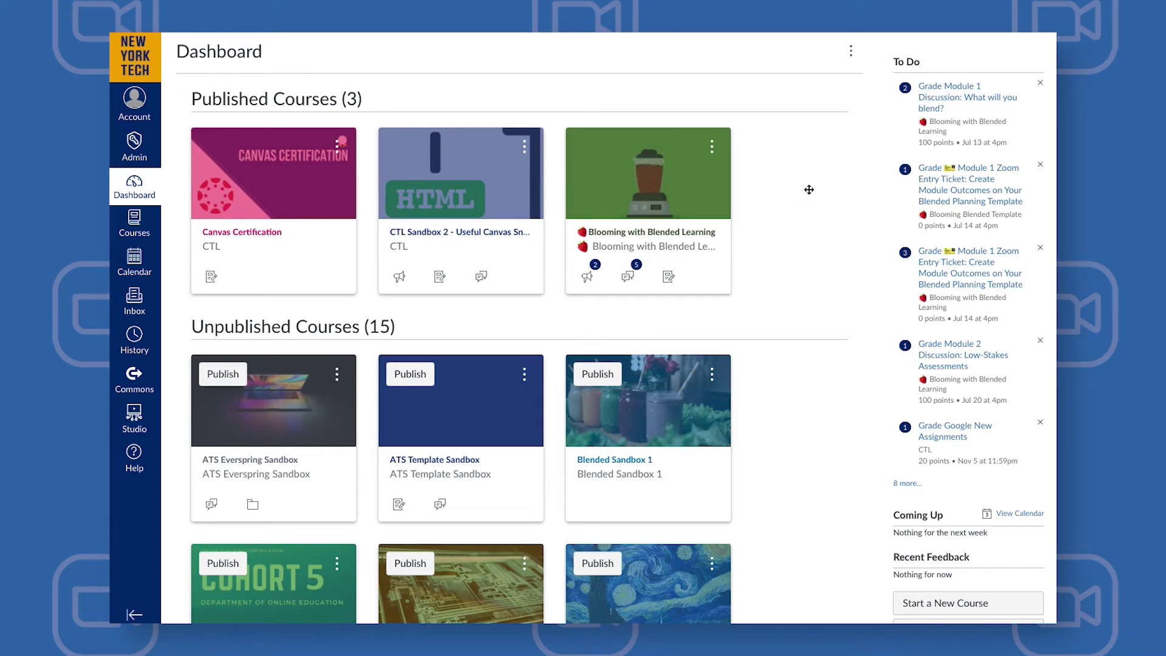
Open the sandbox course from the Dashboard to reach its Modules page.
scroll(818, 189, "down", 2)
scroll(817, 189, "down", 8)
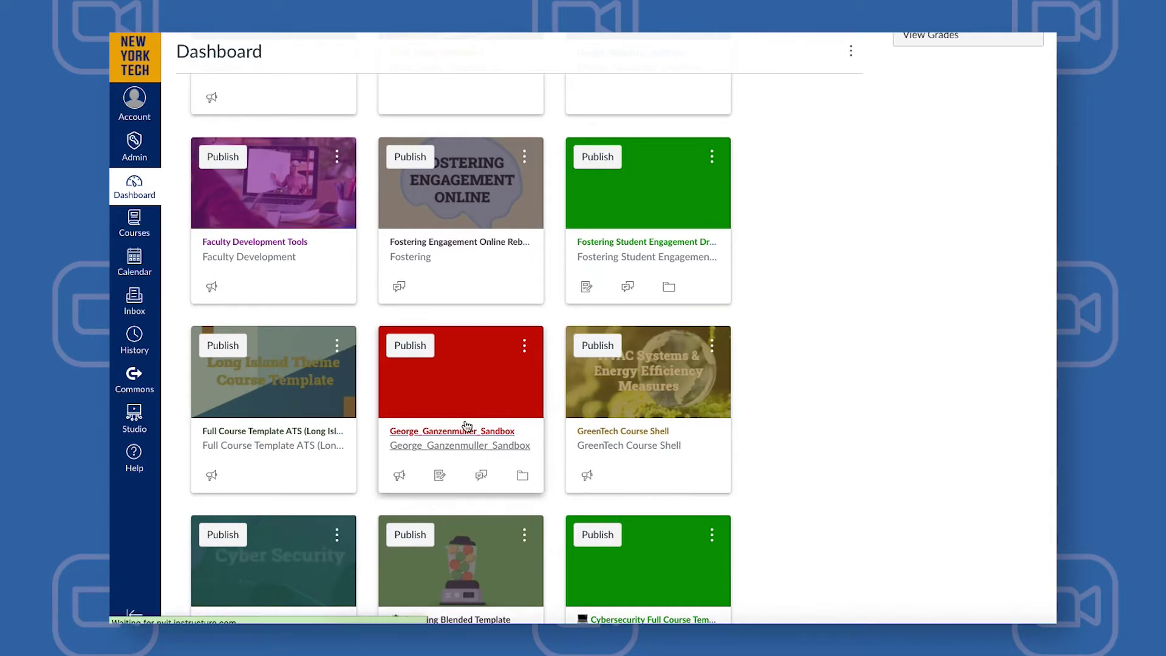
left_click(468, 430)
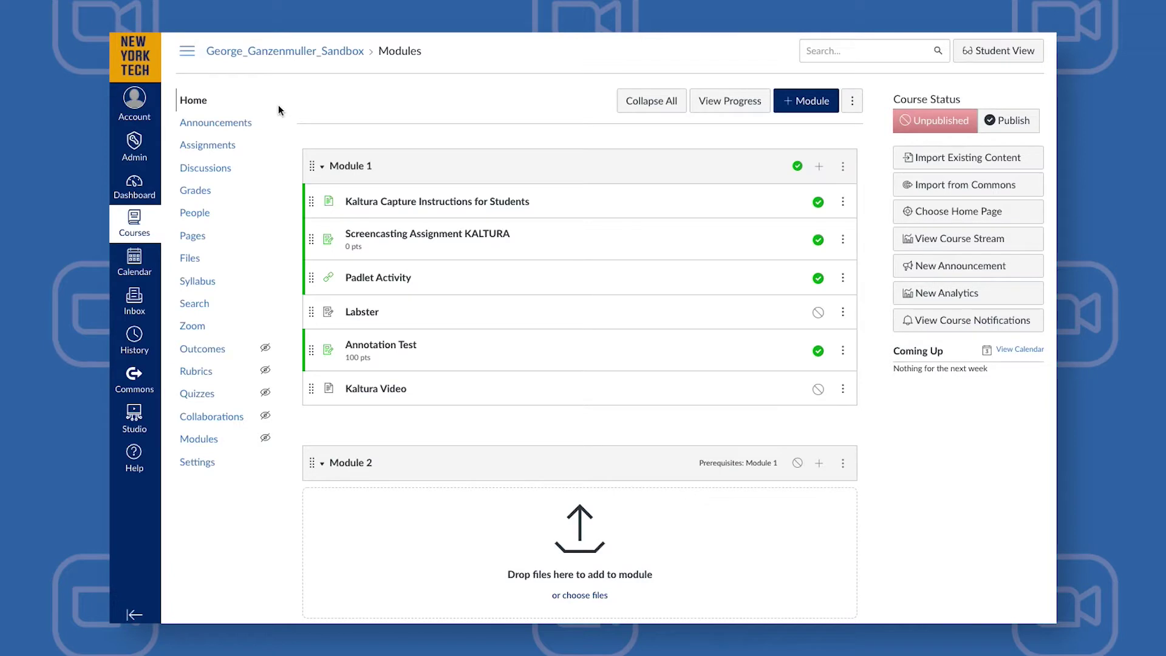
Enable the hidden Zoom item under Settings > Navigation and save the course navigation.
left_click(210, 461)
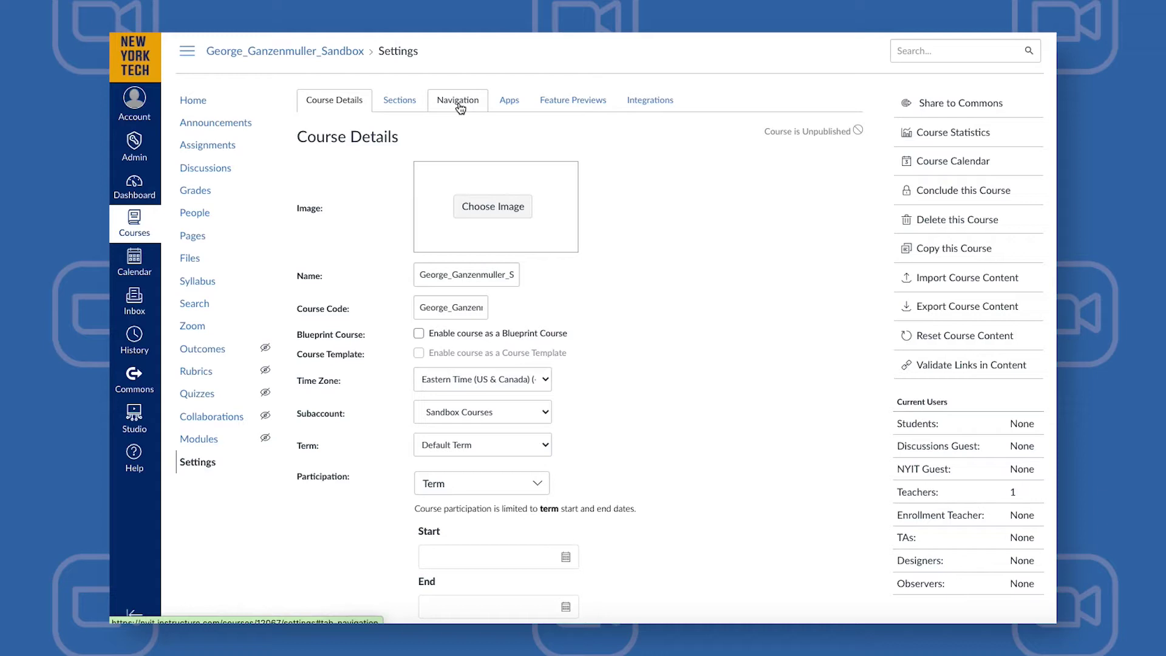
left_click(459, 107)
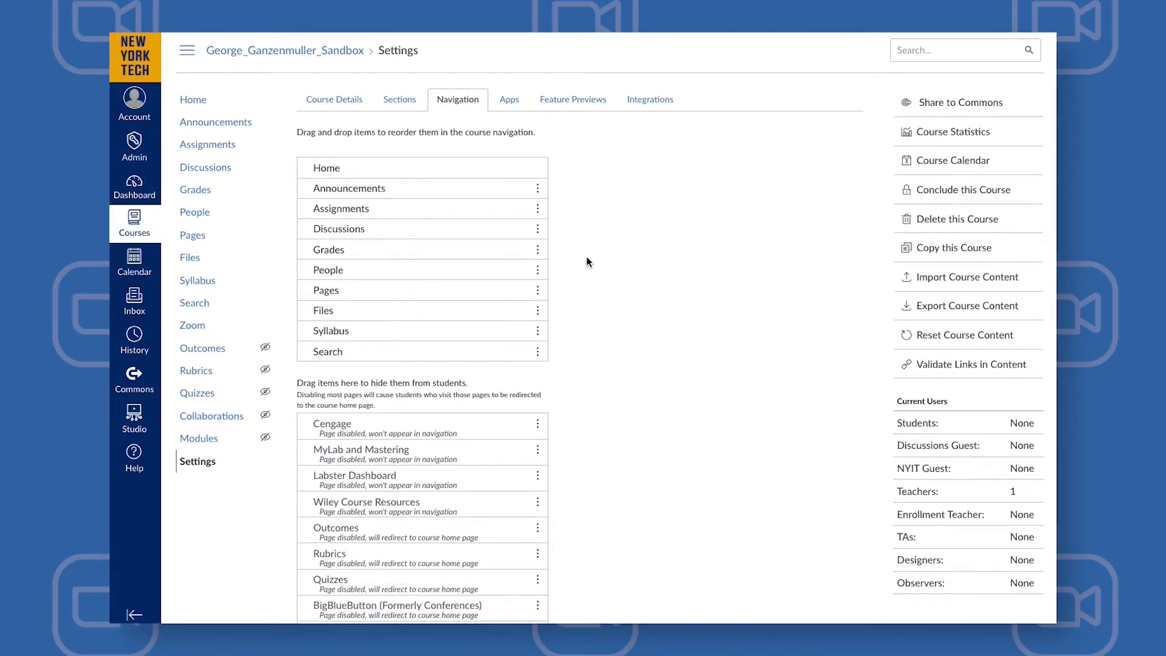
scroll(591, 253, "down", 3)
scroll(593, 254, "down", 5)
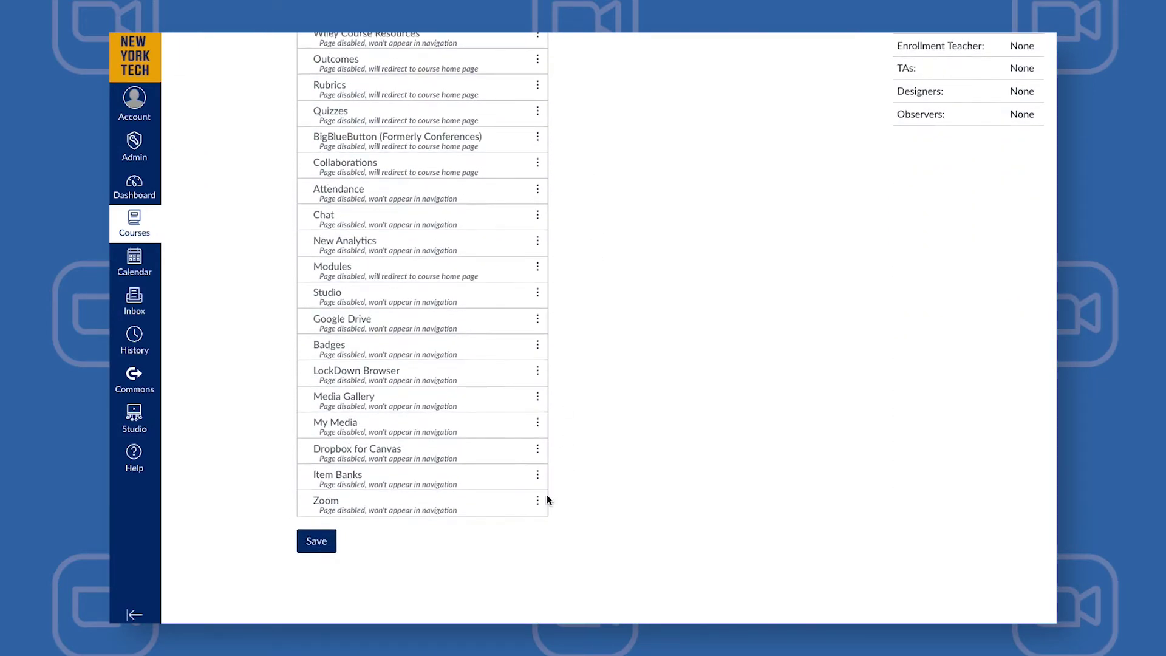
left_click(537, 501)
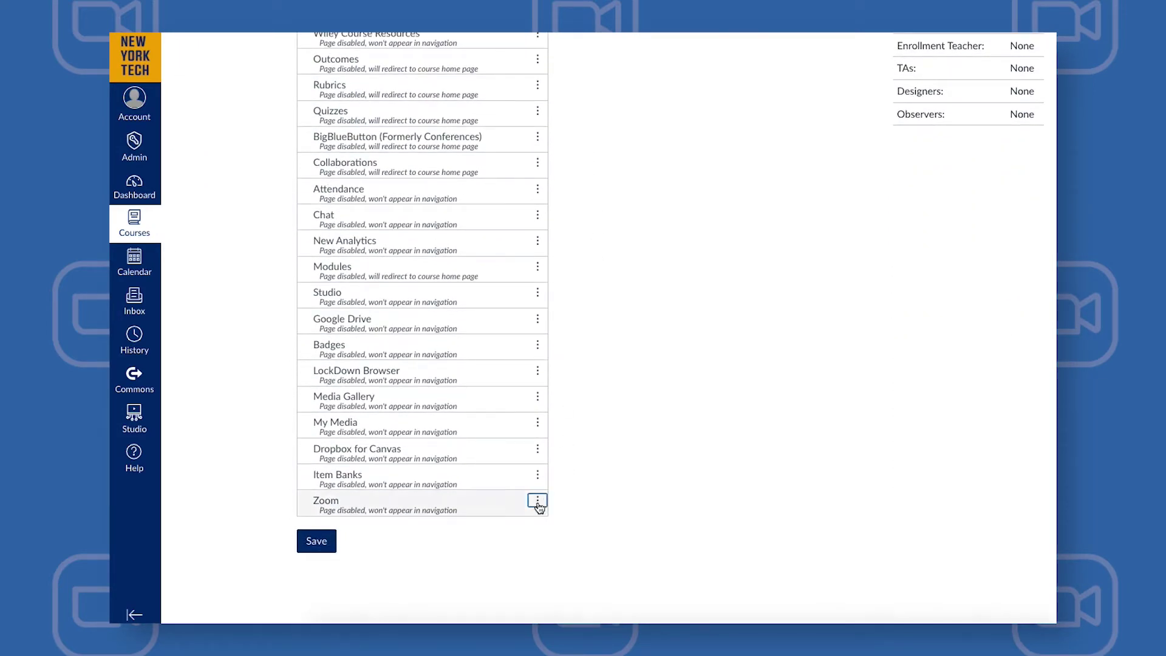
left_click(537, 502)
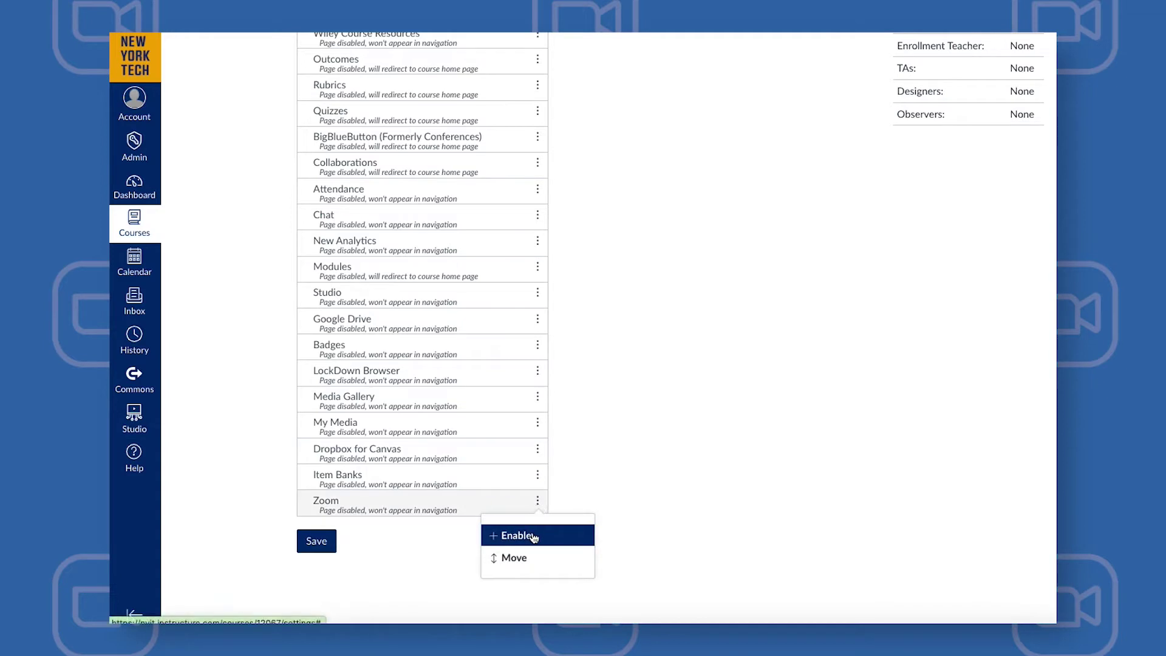
left_click(533, 536)
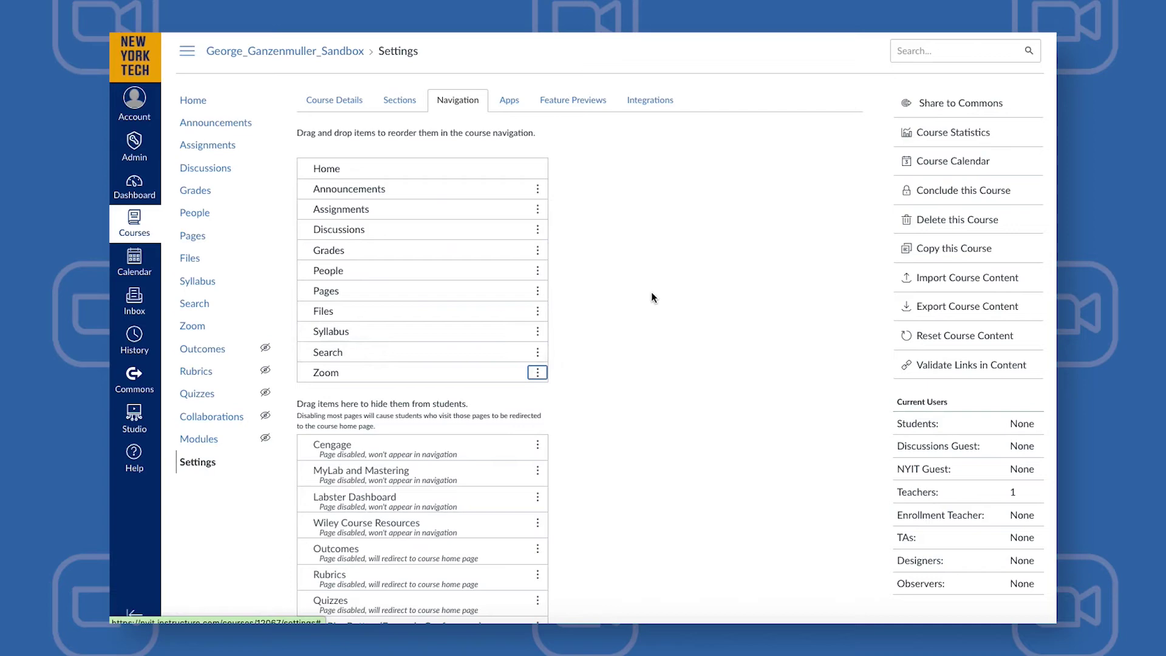
scroll(653, 299, "down", 7)
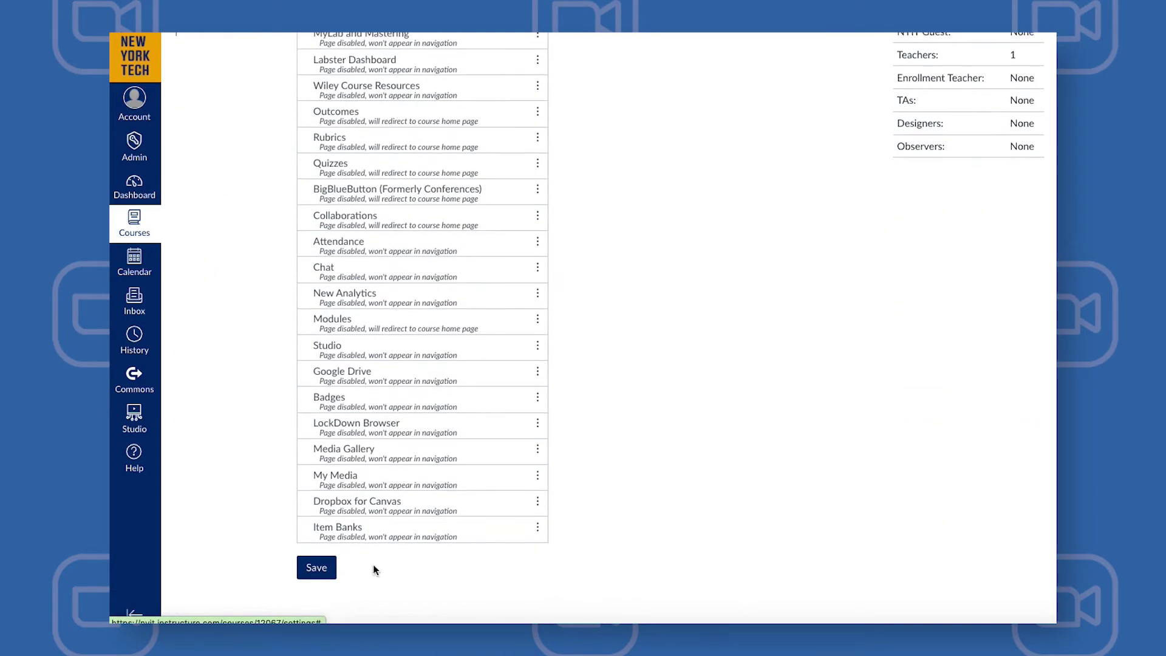
left_click(316, 572)
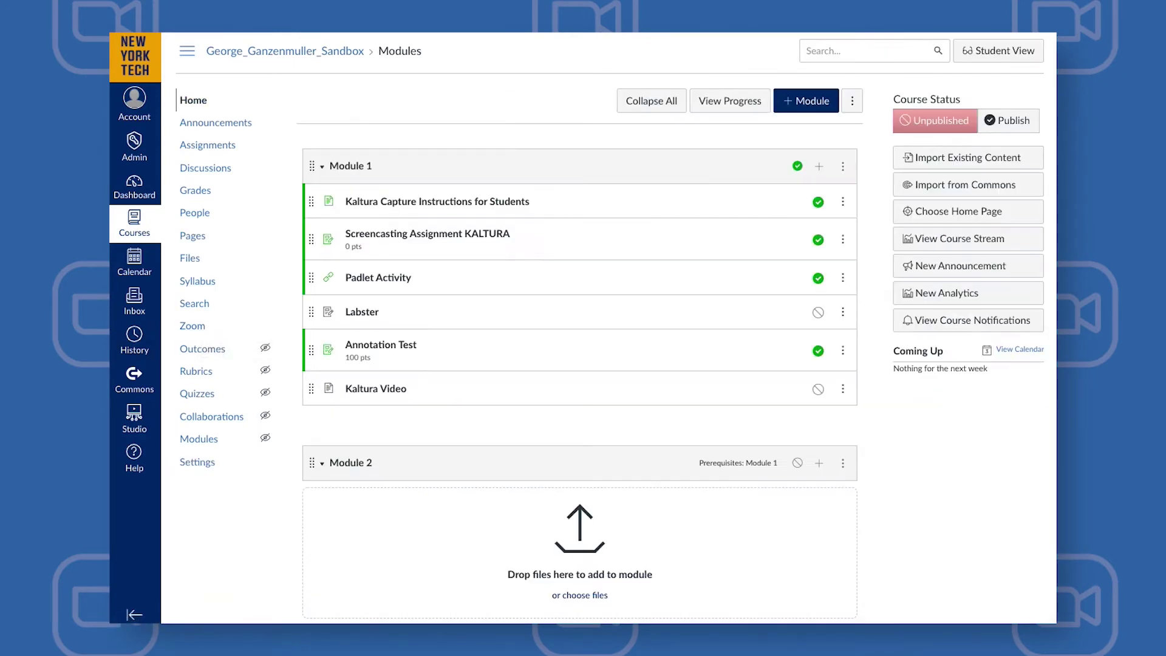
Open the course's Zoom page from the course navigation.
left_click(194, 332)
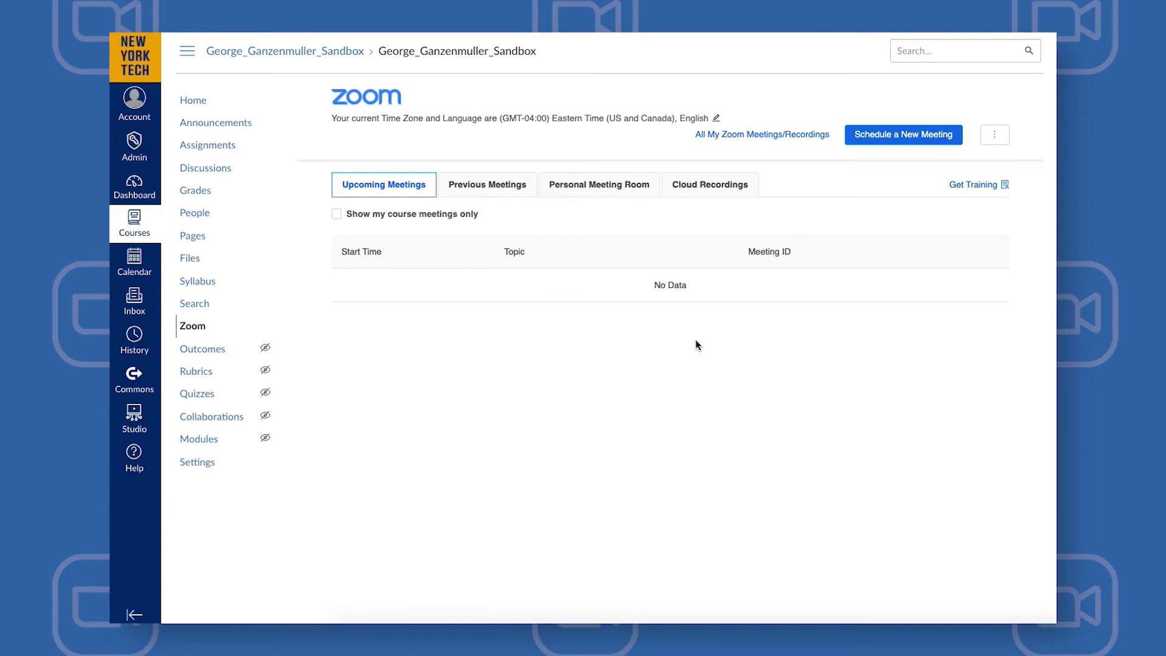
Schedule a new Zoom meeting and replace the default topic with 'Drop-in Support'.
left_click(886, 142)
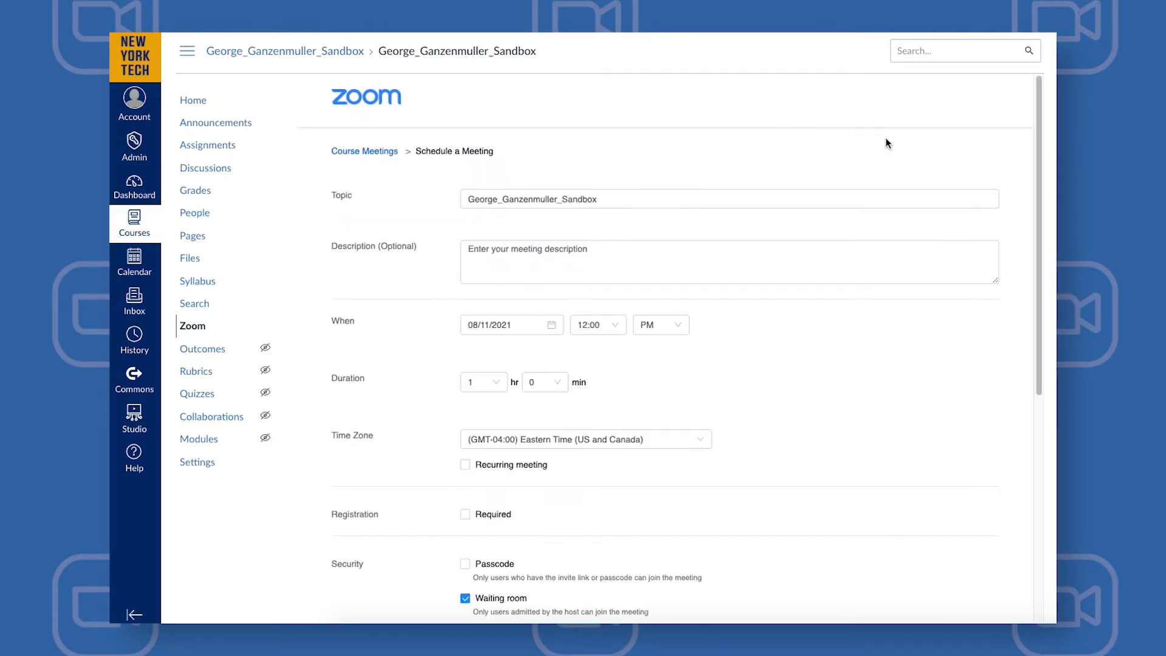
left_click(645, 195)
left_click_drag(645, 195, 500, 191)
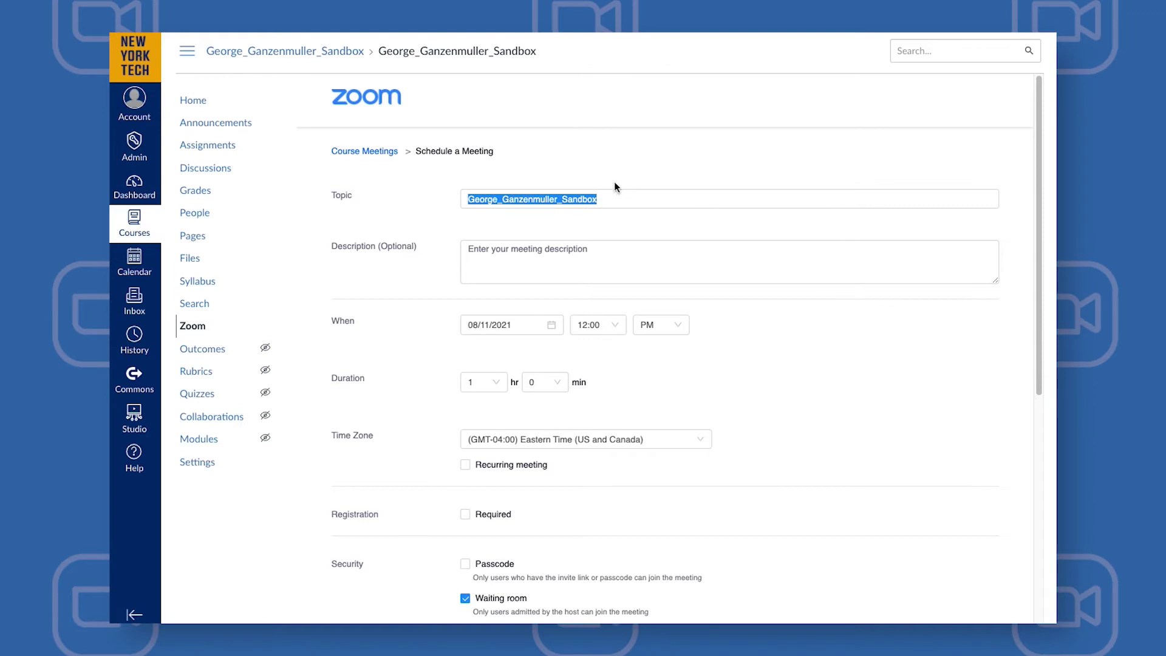
type("Drop-in Support")
scroll(417, 241, "down", 2)
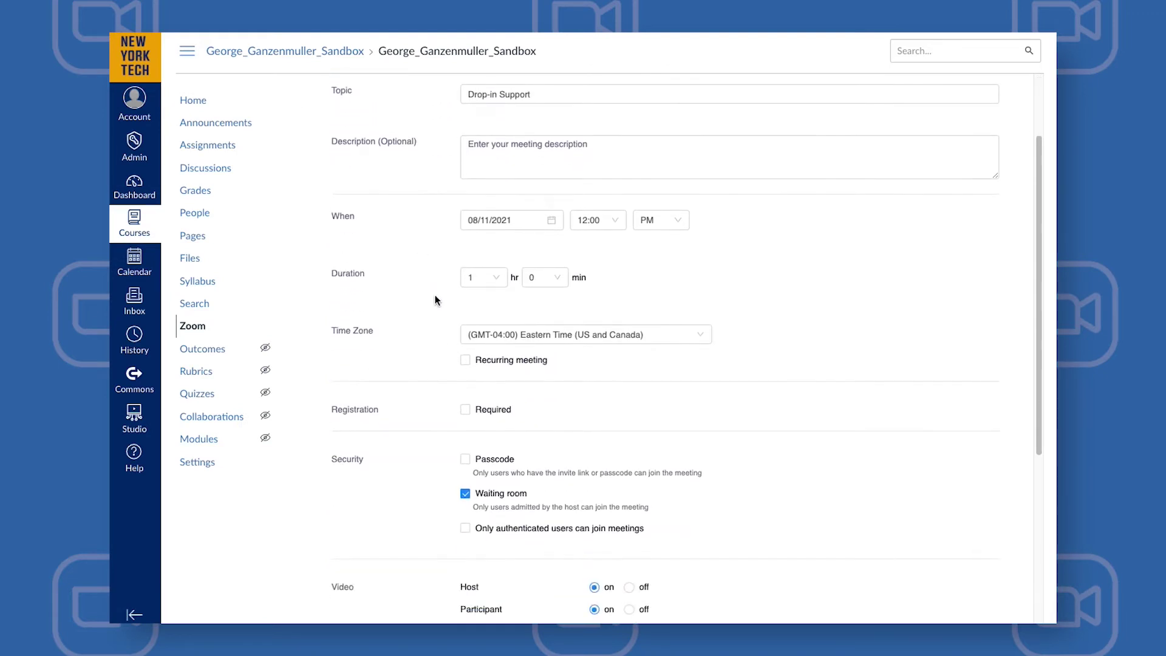
Turn on Recurring meeting and set its Recurrence to No Fixed Time.
left_click(465, 361)
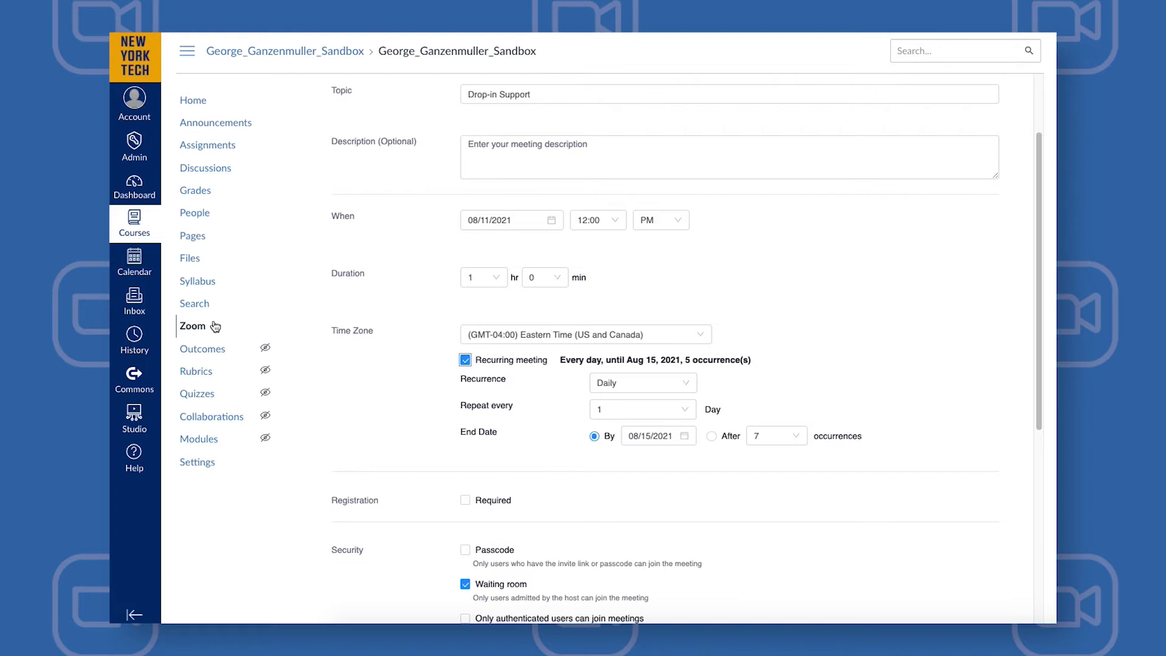
left_click(619, 382)
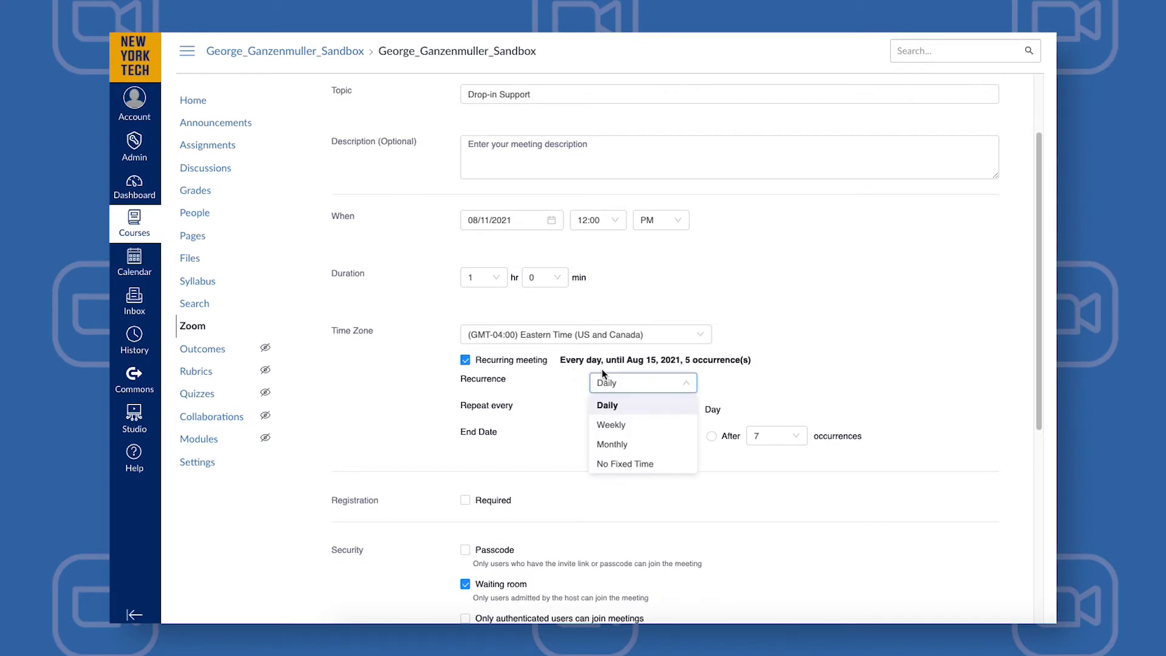
left_click(627, 465)
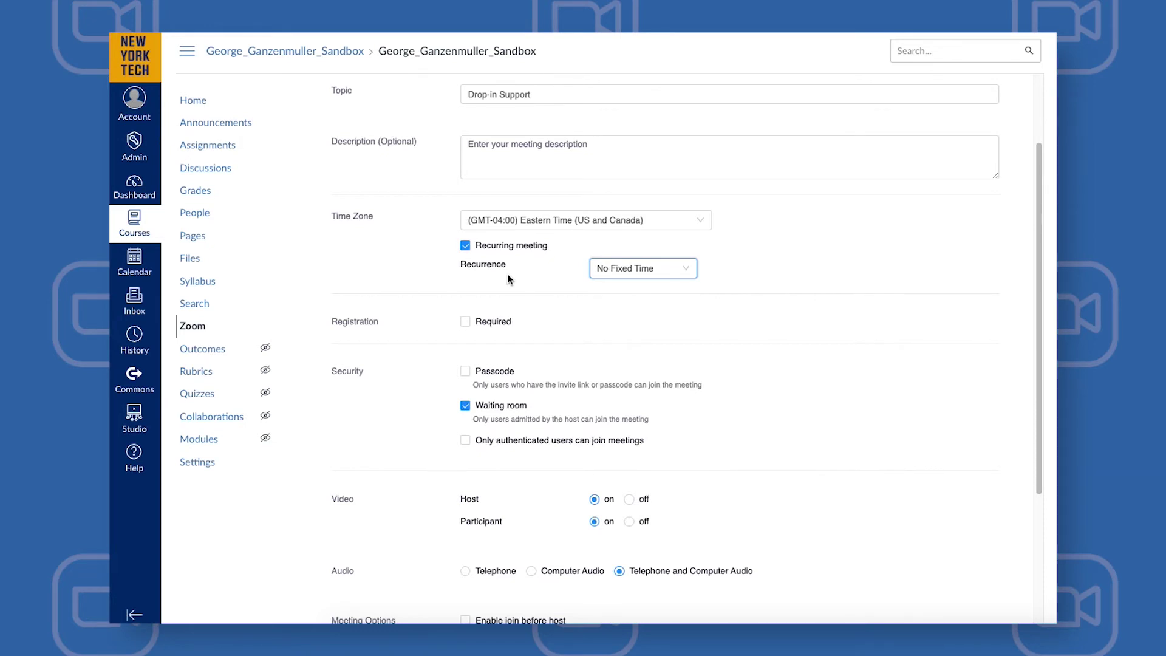
left_click(675, 286)
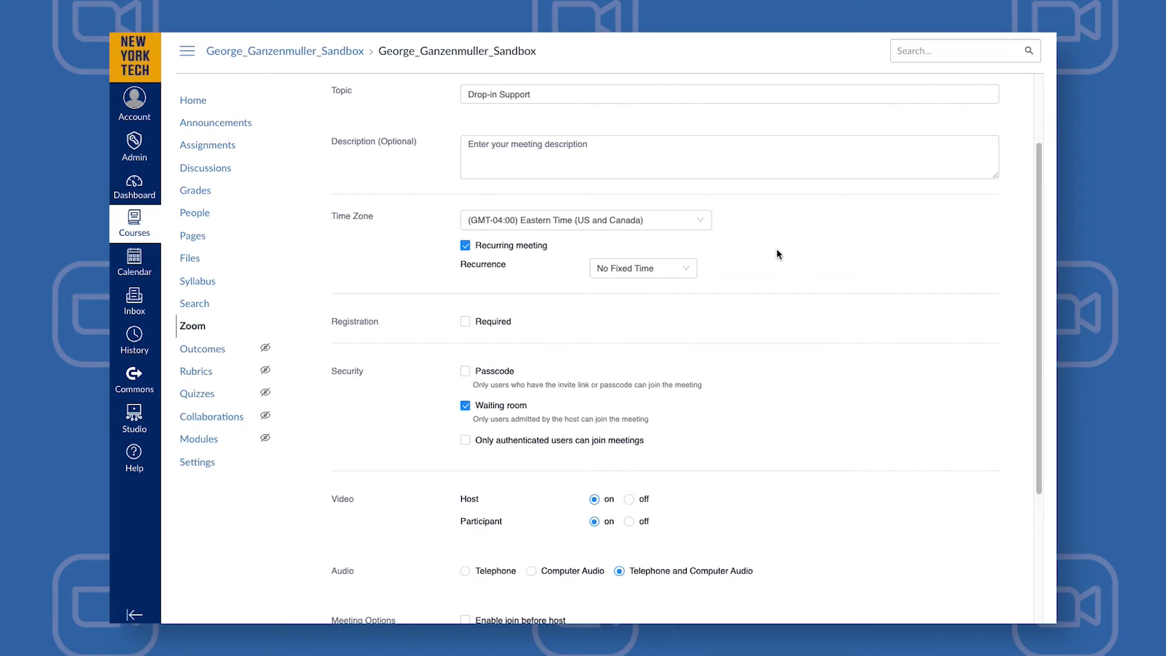
Switch the recurrence to Weekly, starting 08/16/2021 at 2:00.
left_click(669, 269)
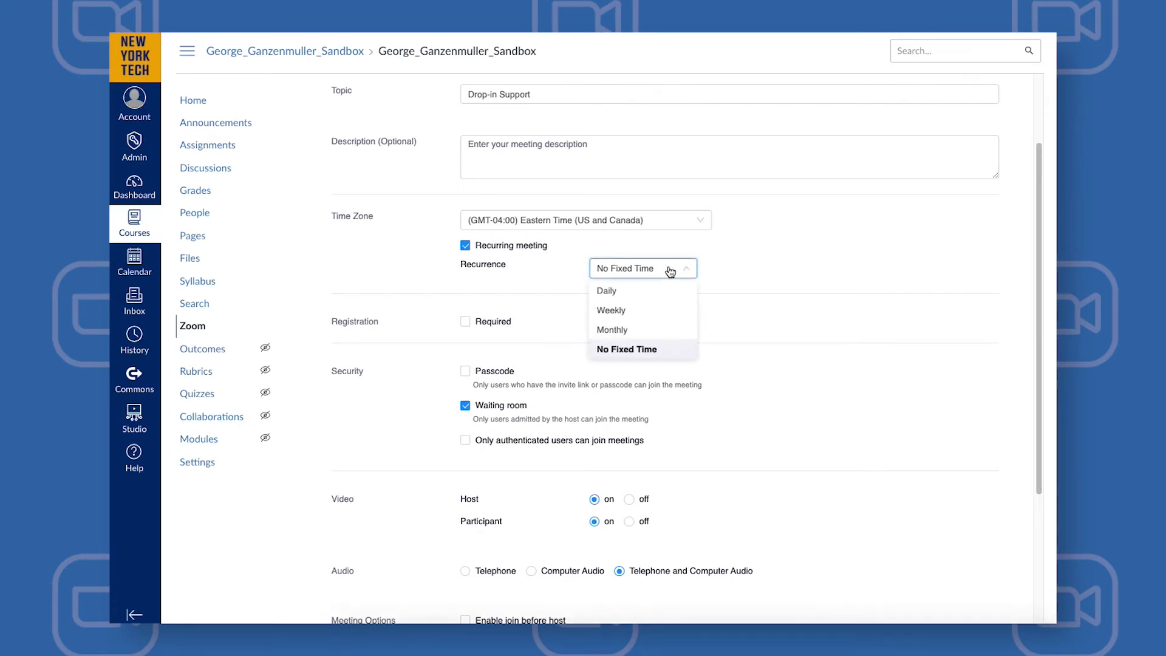
left_click(642, 316)
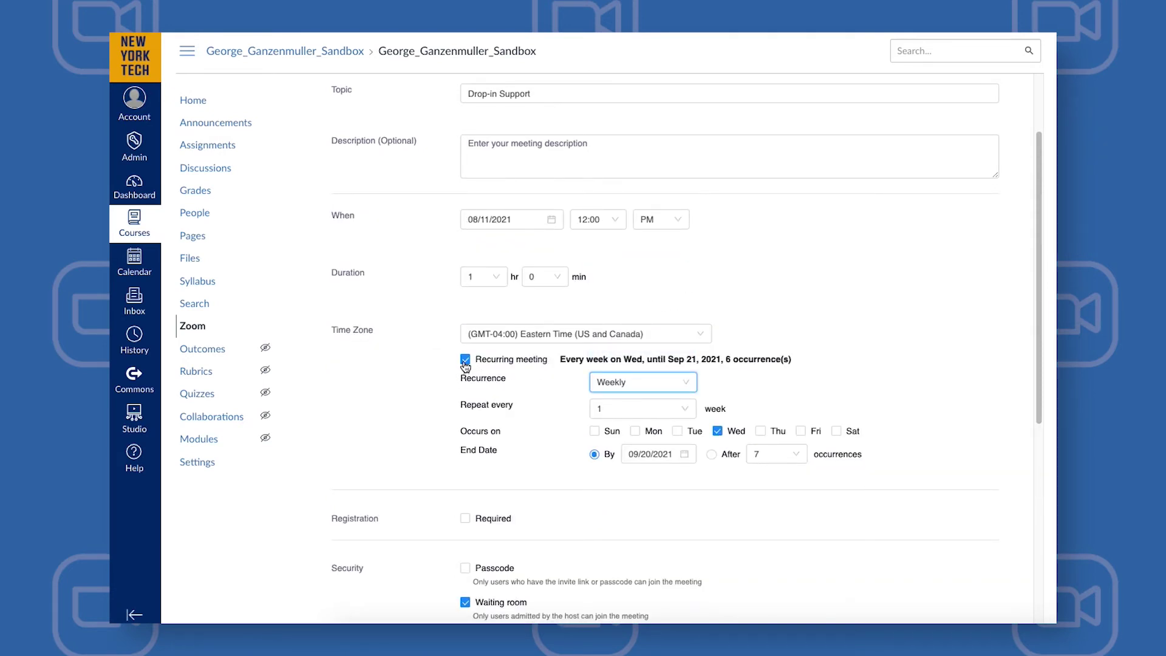
left_click(550, 219)
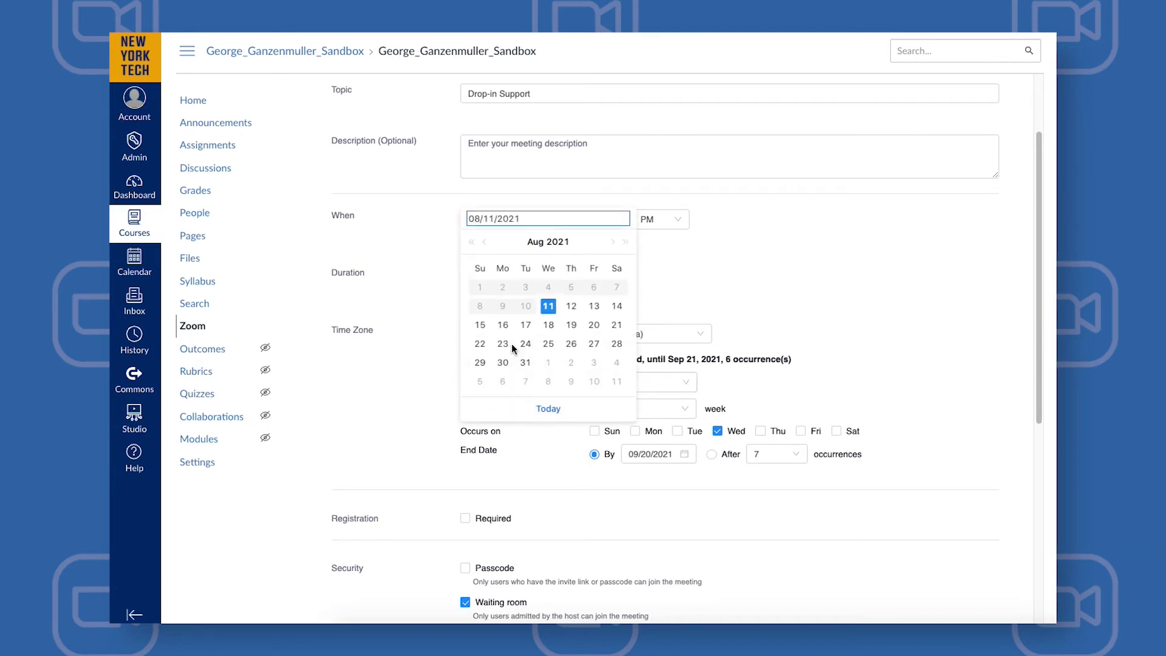
left_click(502, 325)
left_click(614, 222)
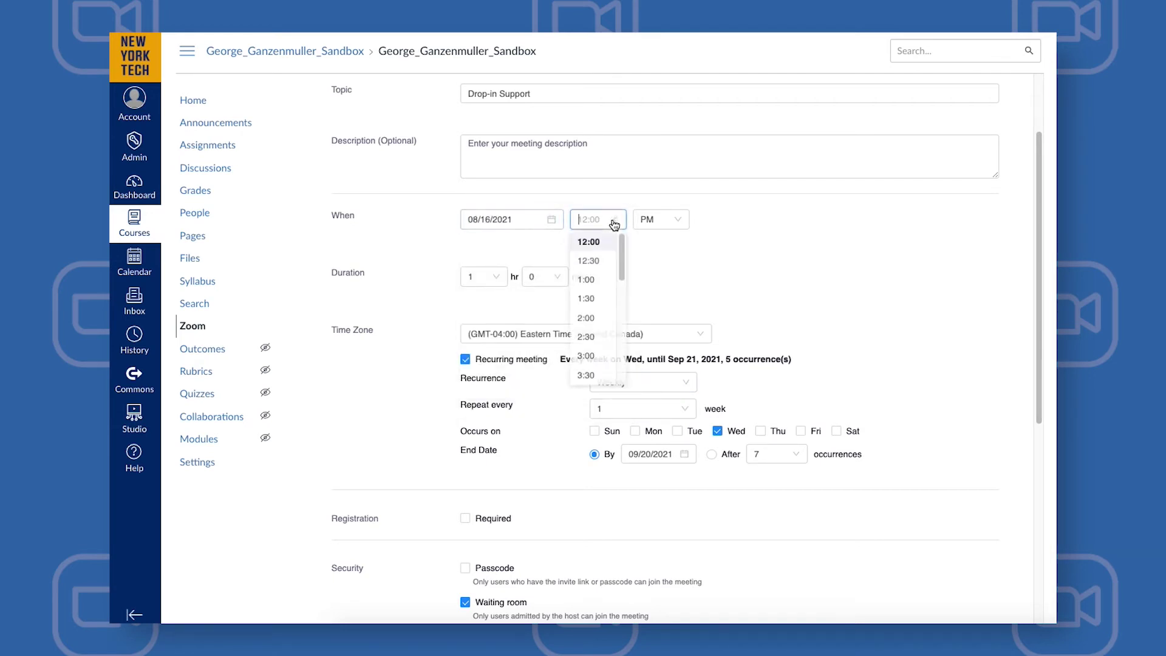
left_click(587, 319)
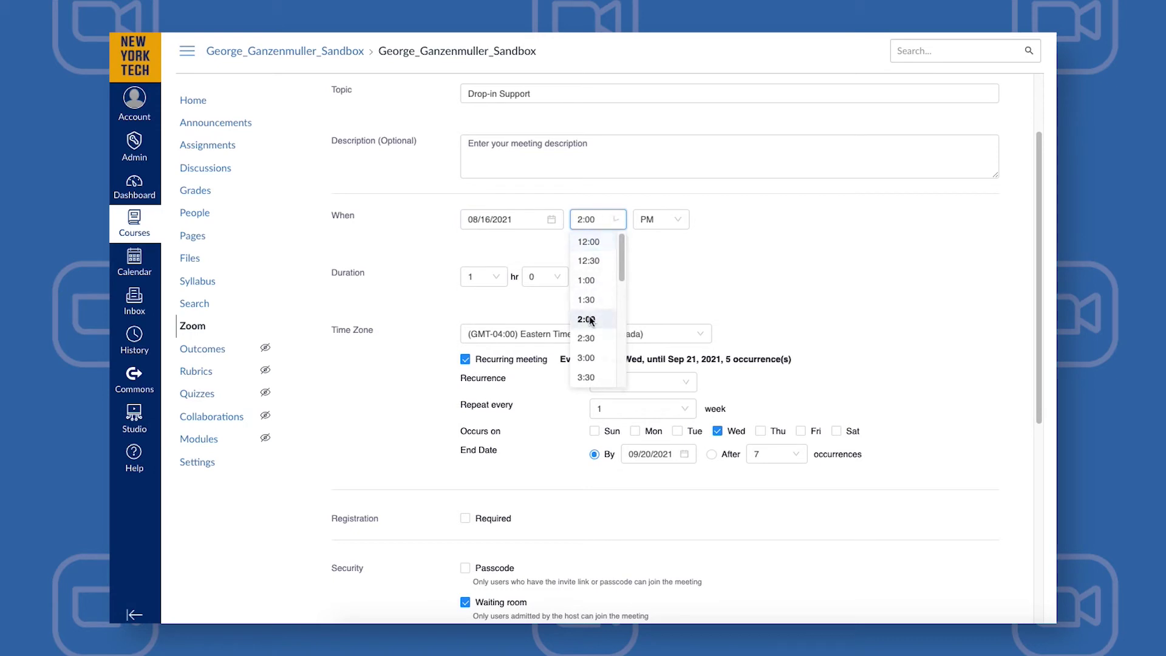
left_click(588, 318)
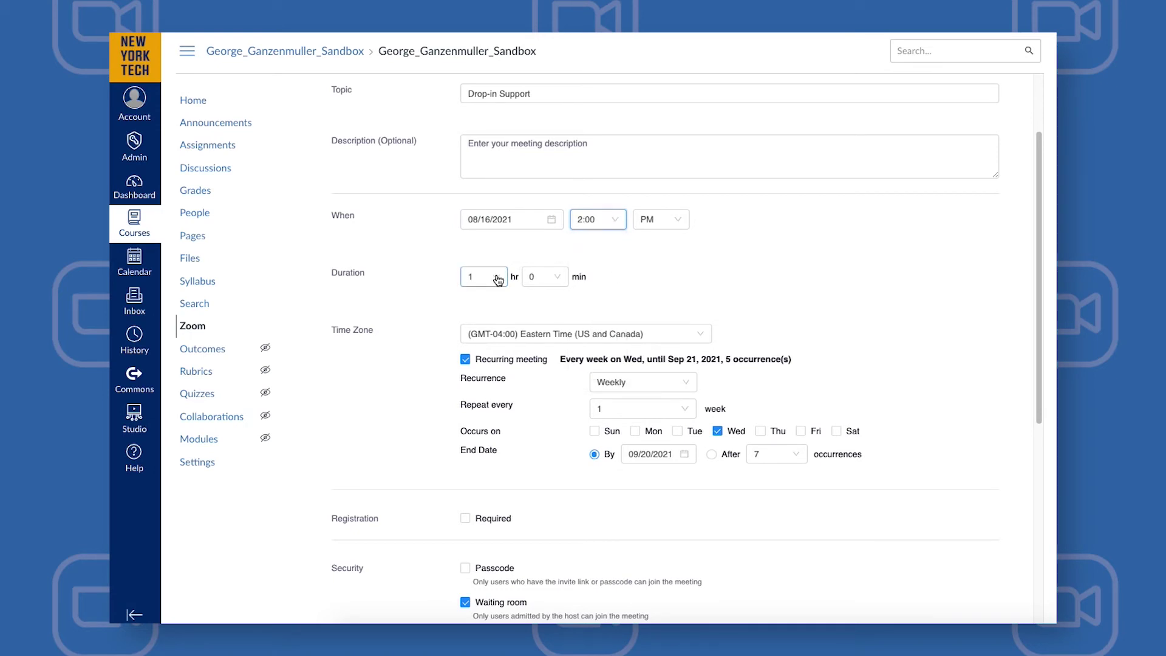
Set the duration to 2 hours and add Mon and Fri to the meeting days.
left_click(497, 280)
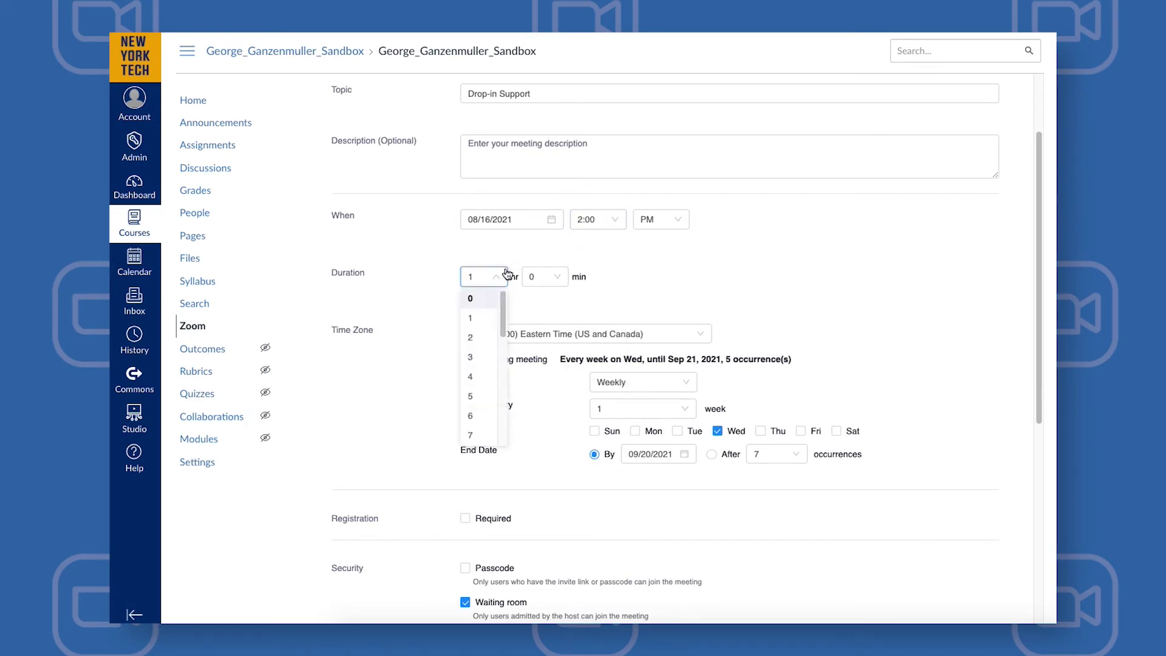
left_click(471, 340)
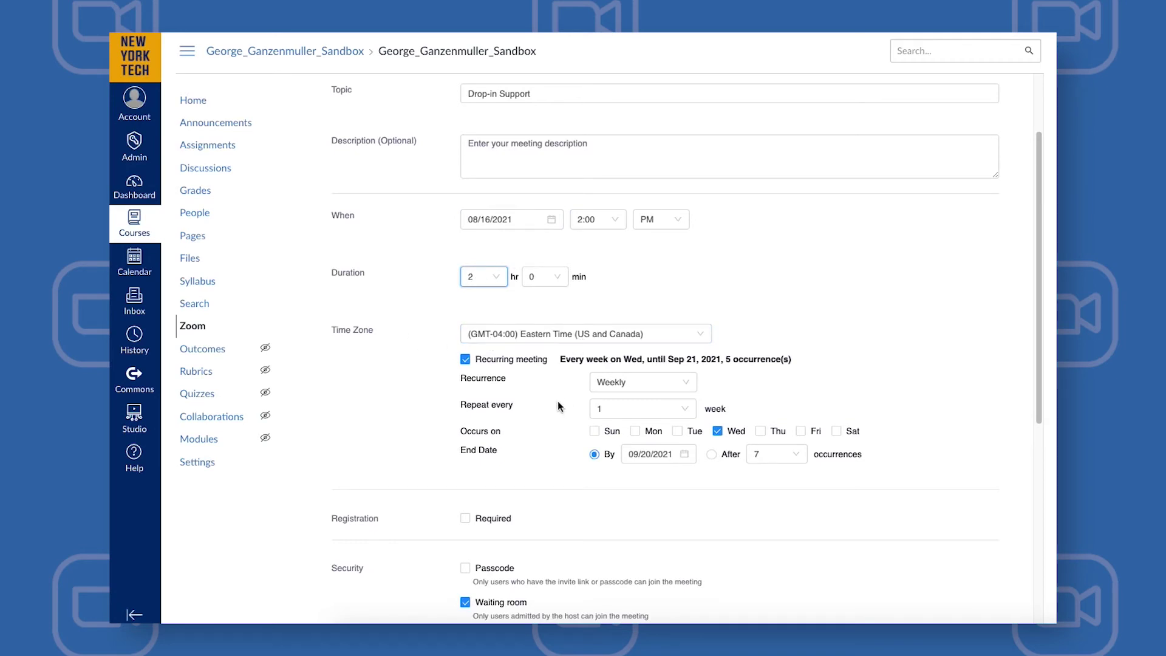
left_click(635, 430)
left_click(800, 431)
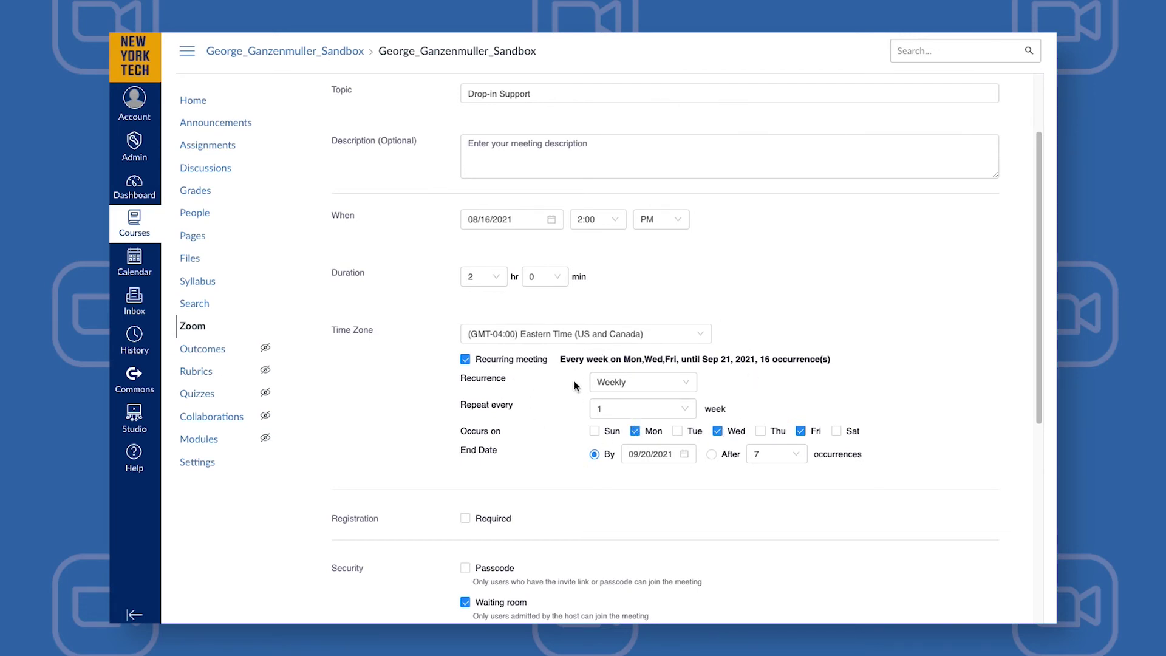
End the weekly recurrence on 12/23/2021, giving 50 occurrences.
scroll(553, 429, "down", 1)
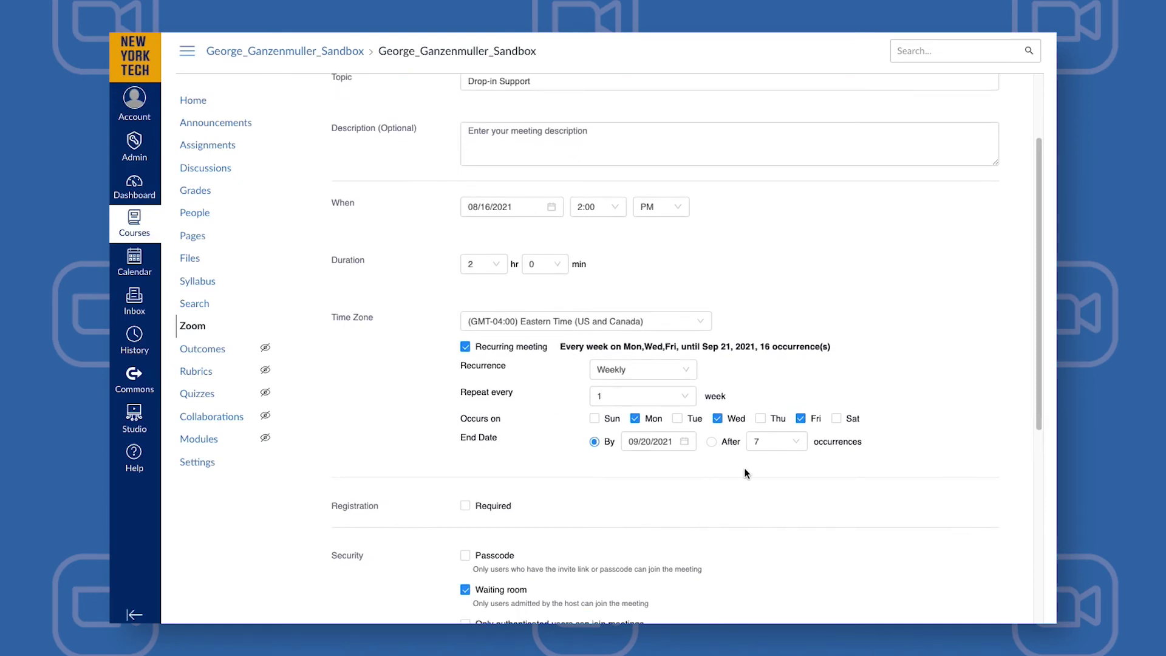
left_click(684, 443)
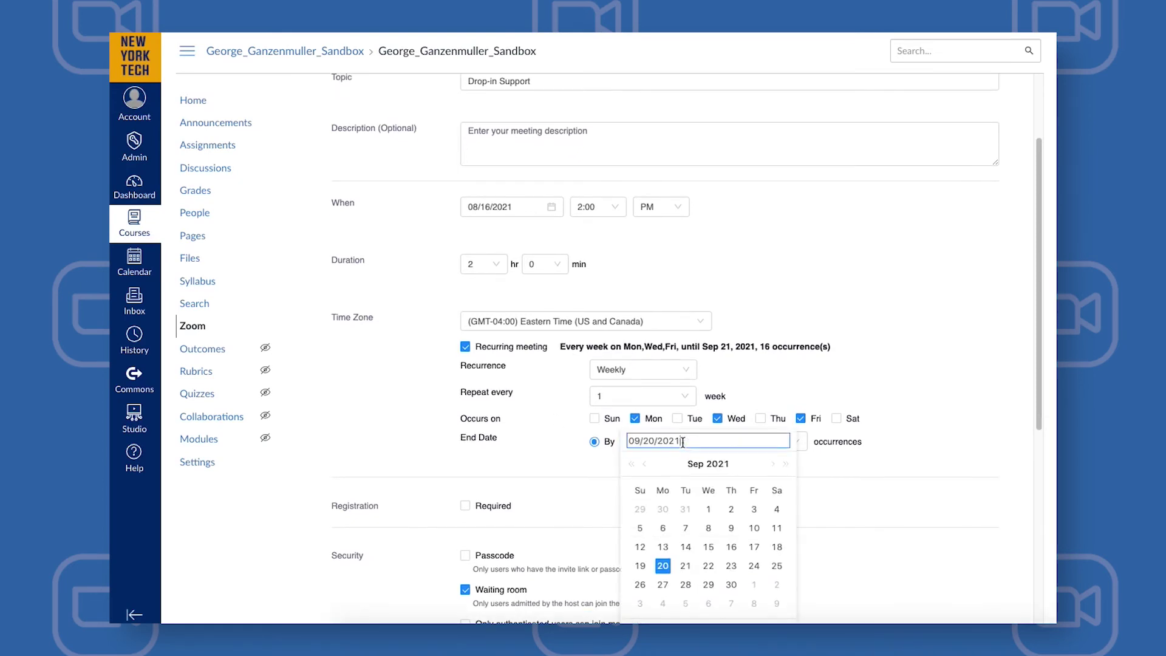
left_click(771, 466)
left_click(771, 466)
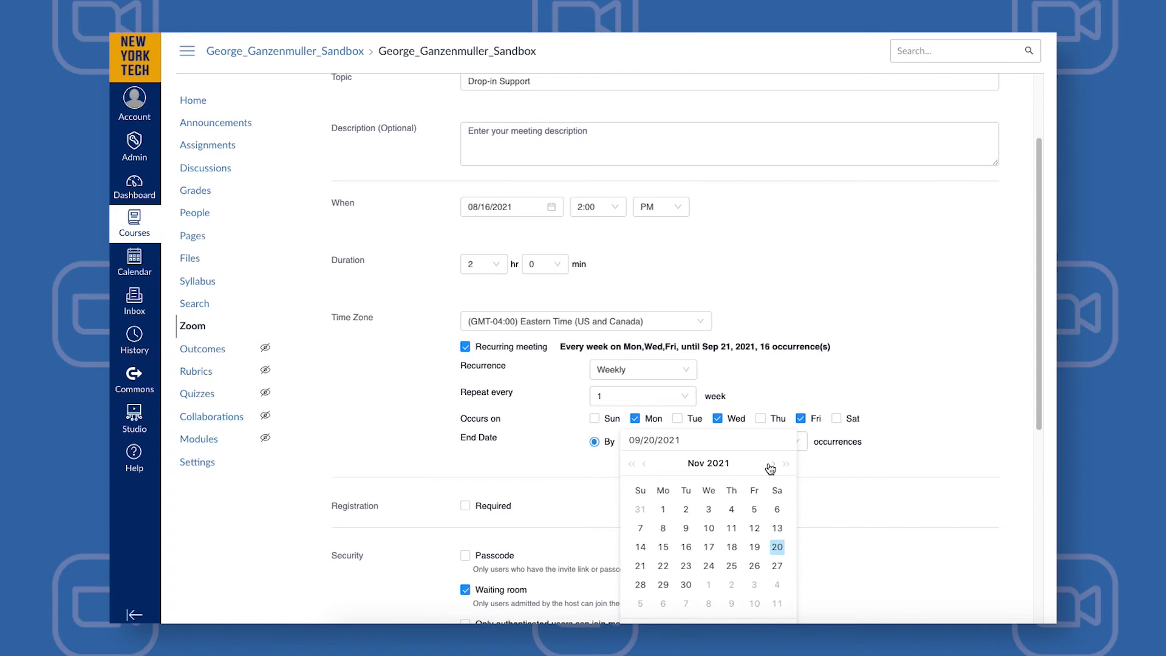
left_click(770, 466)
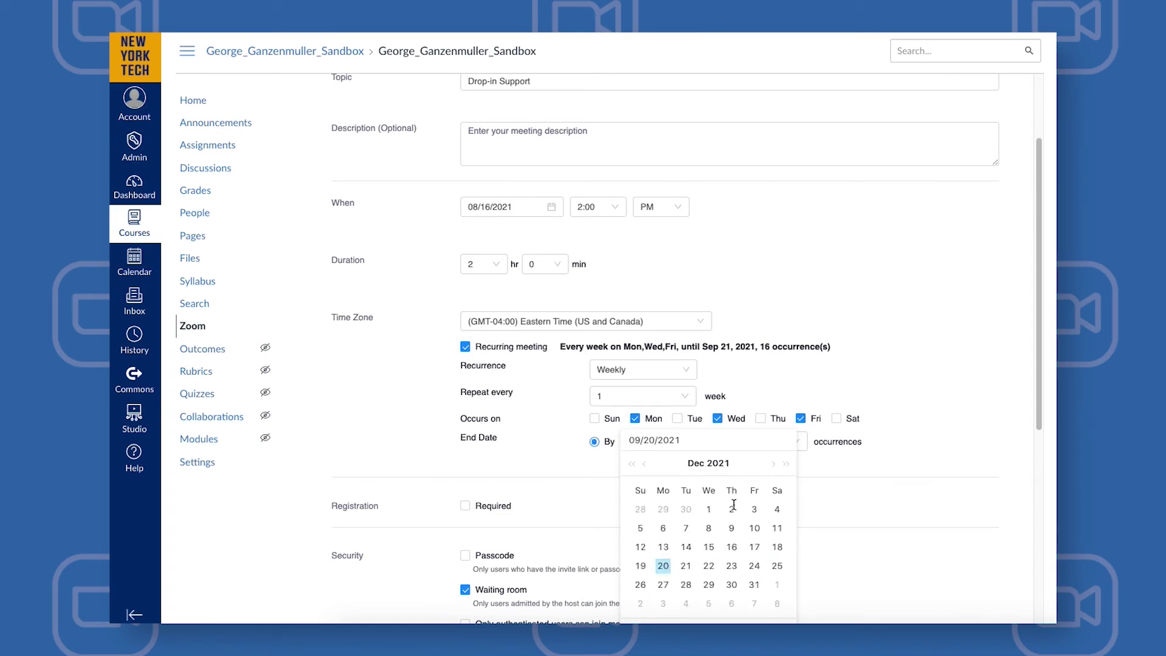
left_click(731, 566)
left_click(859, 508)
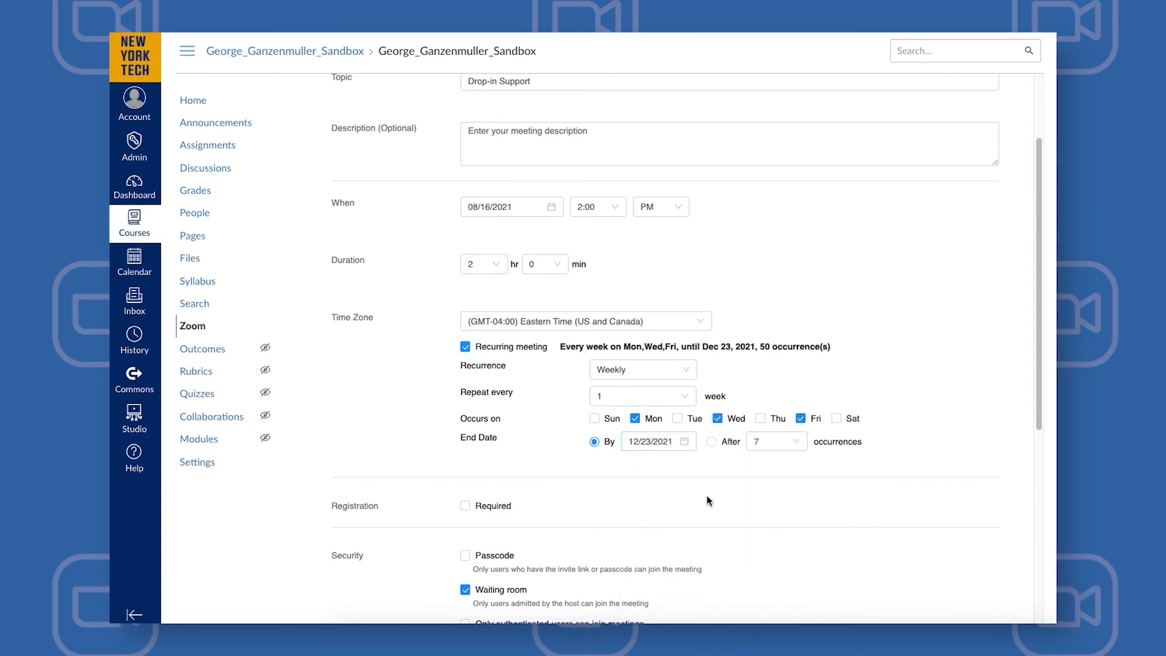
scroll(524, 448, "down", 3)
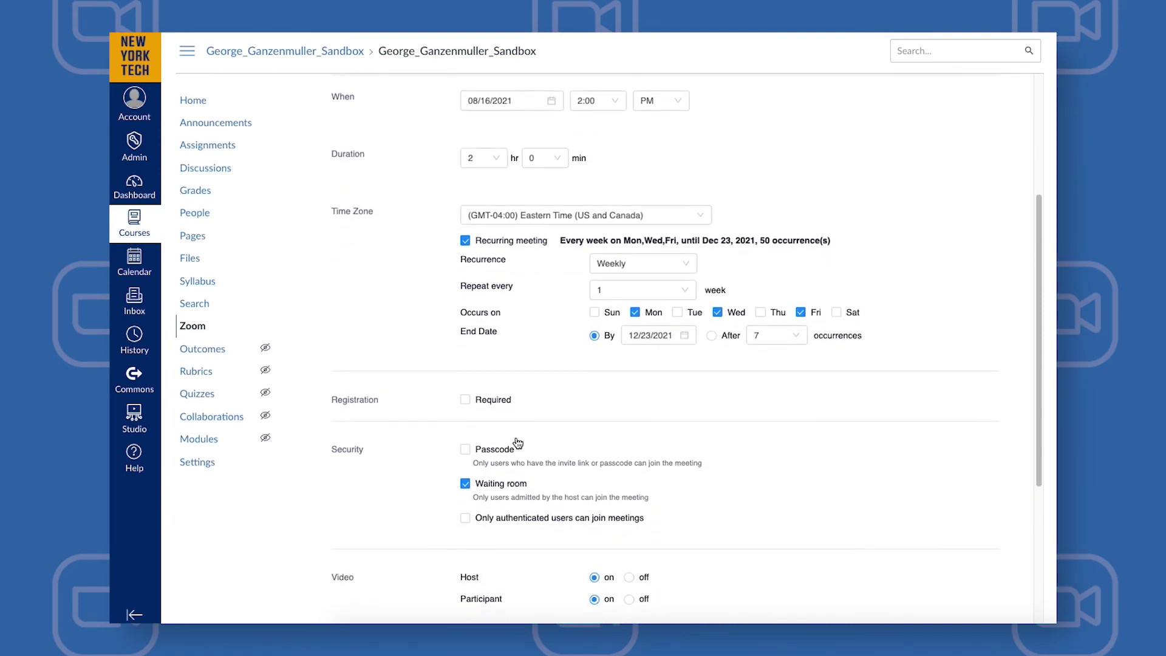
scroll(420, 429, "down", 1)
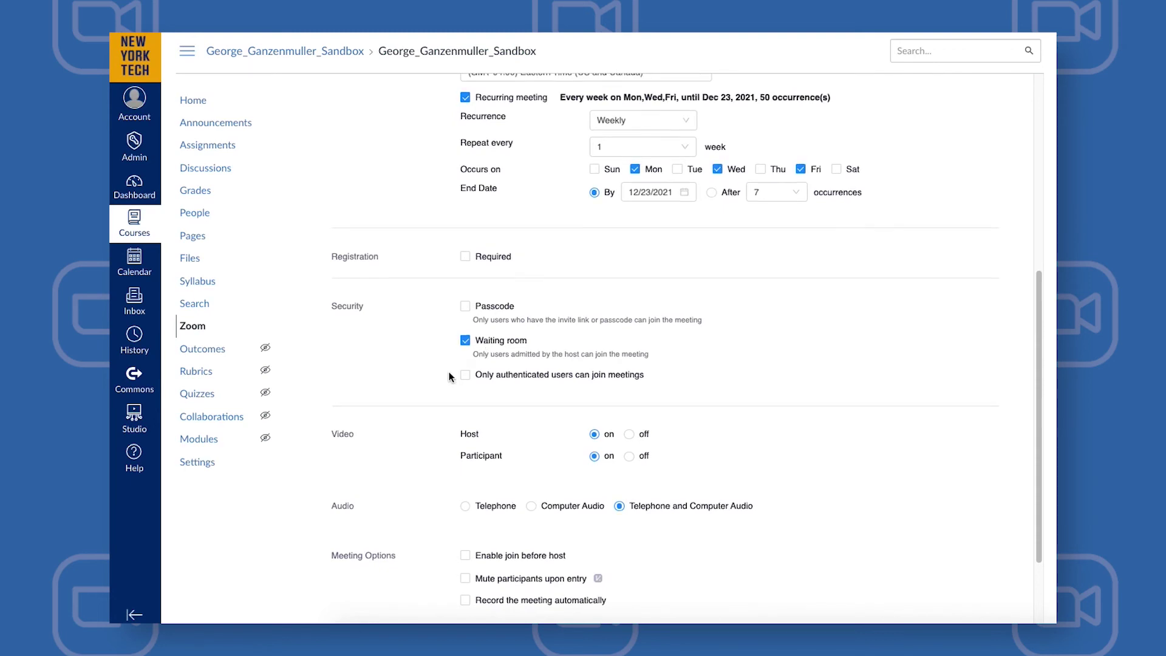
scroll(650, 445, "down", 3)
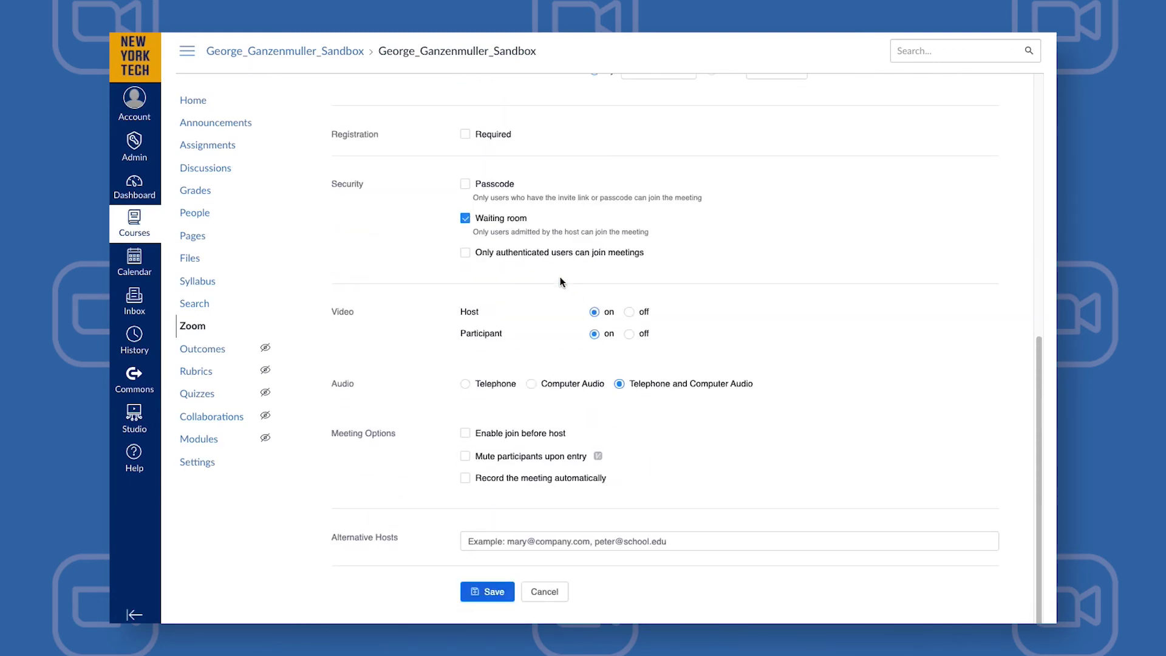
scroll(522, 377, "down", 1)
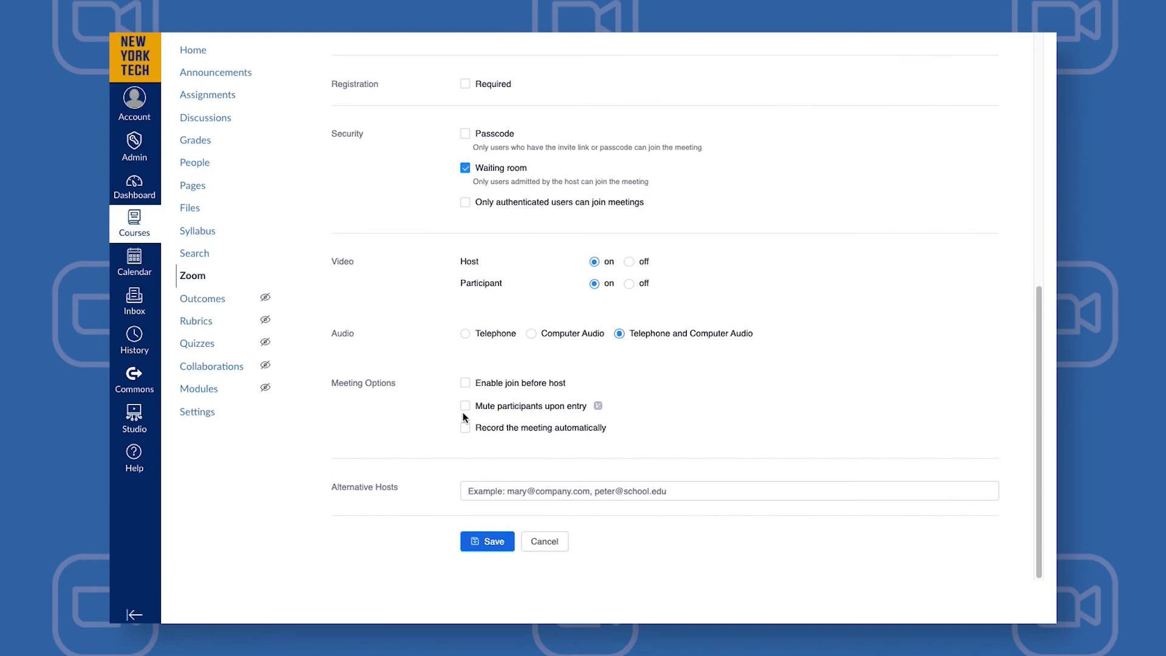
Save the meeting and check the Student View Zoom page's Drop-in Support sessions.
left_click(488, 544)
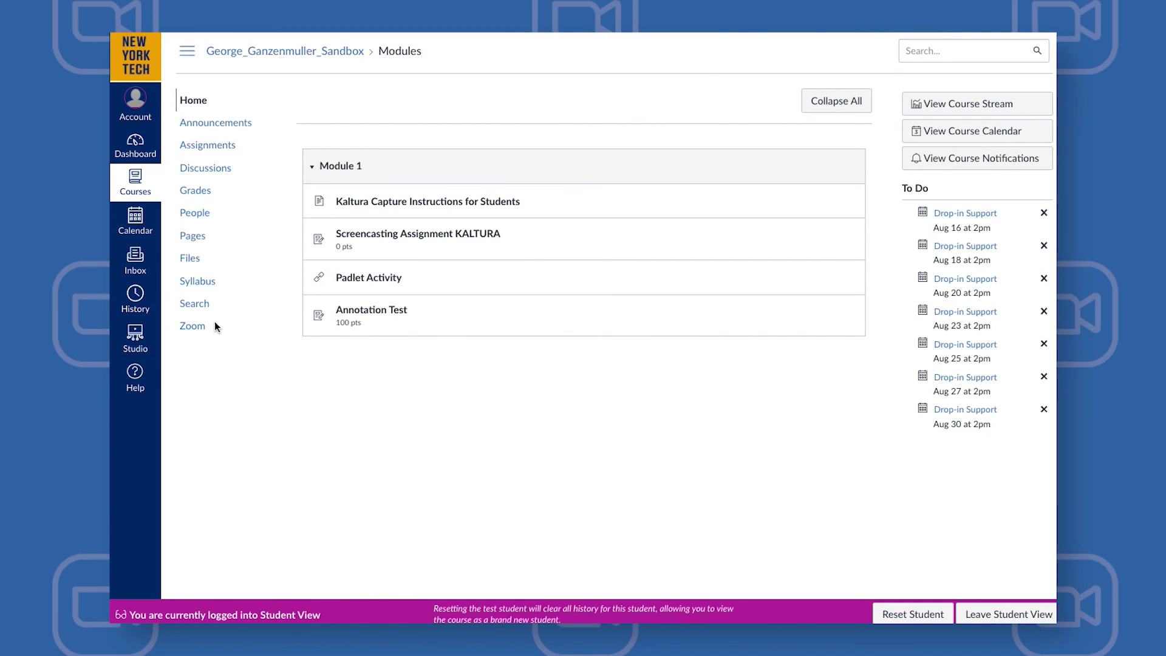
left_click(200, 331)
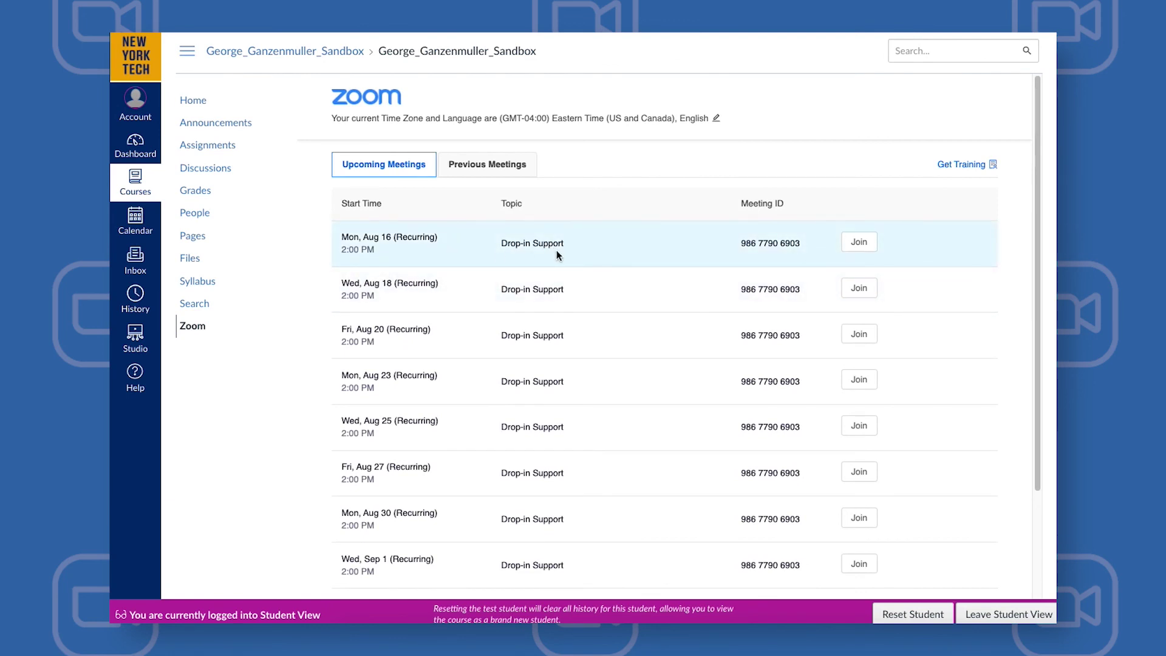
left_click(856, 246)
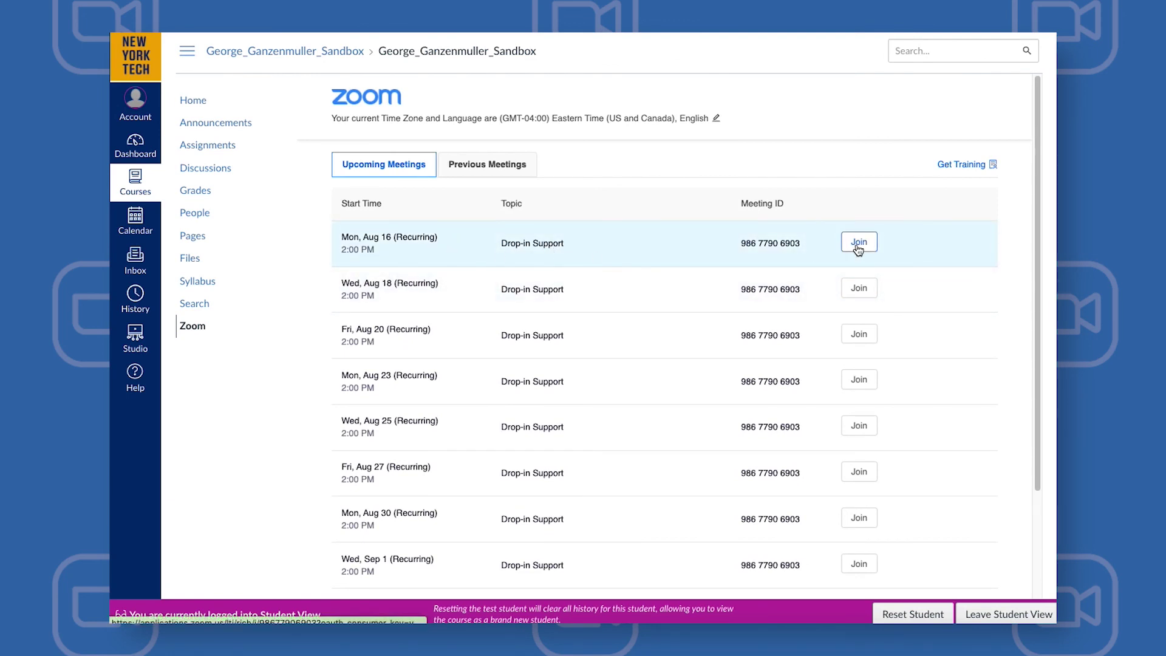